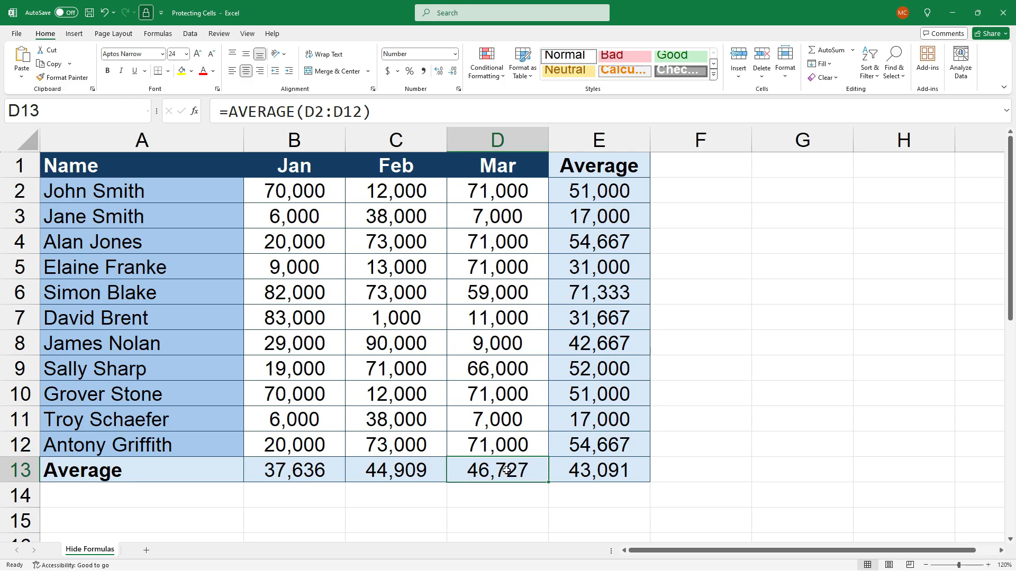
# - Look at the cell protection settings of E4 in the Format Cells dialog and leave them as they are
pyautogui.click(590, 245)
pyautogui.rightClick(591, 245)
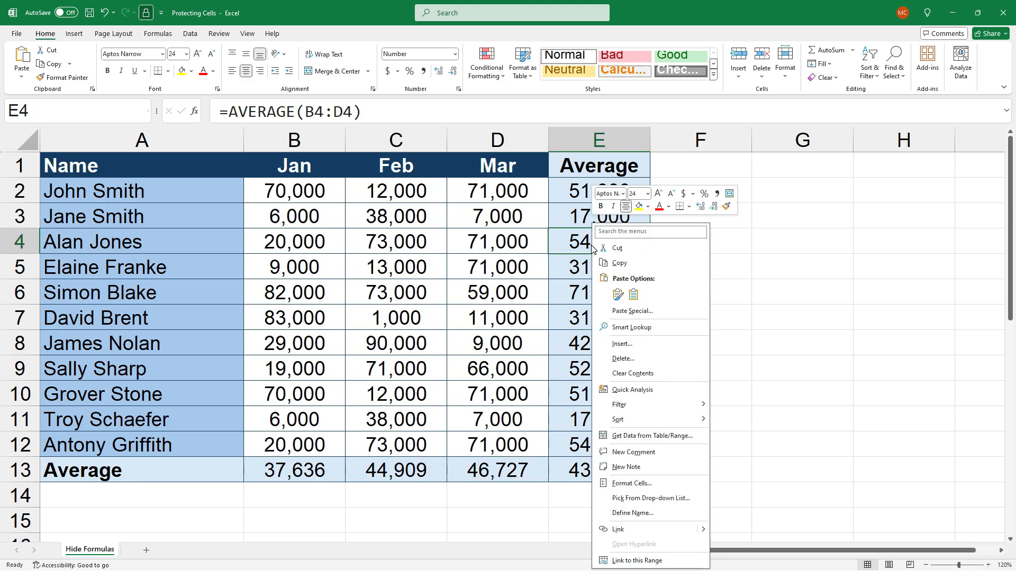
pyautogui.click(525, 522)
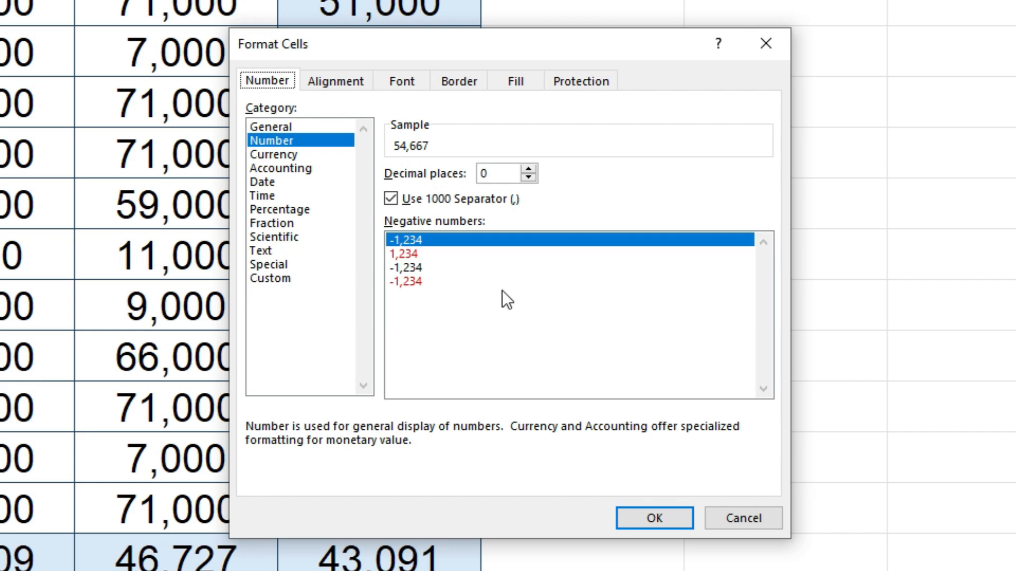
pyautogui.click(585, 81)
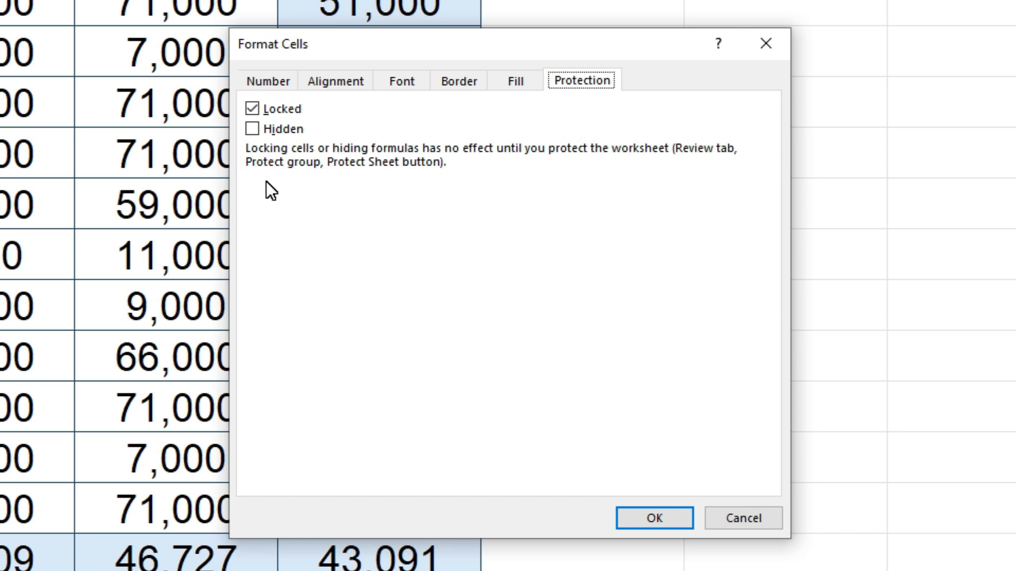
pyautogui.click(720, 518)
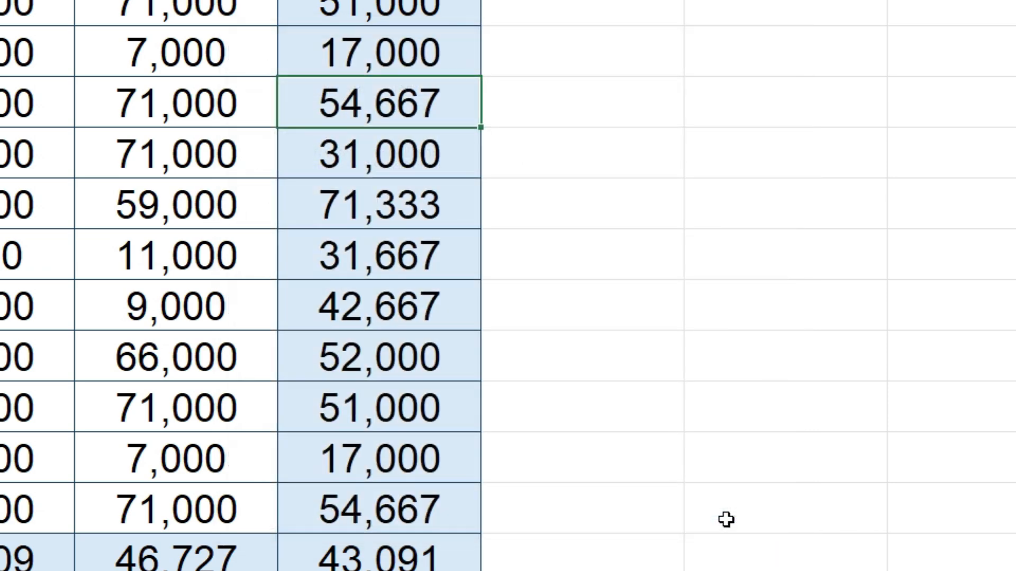
pyautogui.click(715, 202)
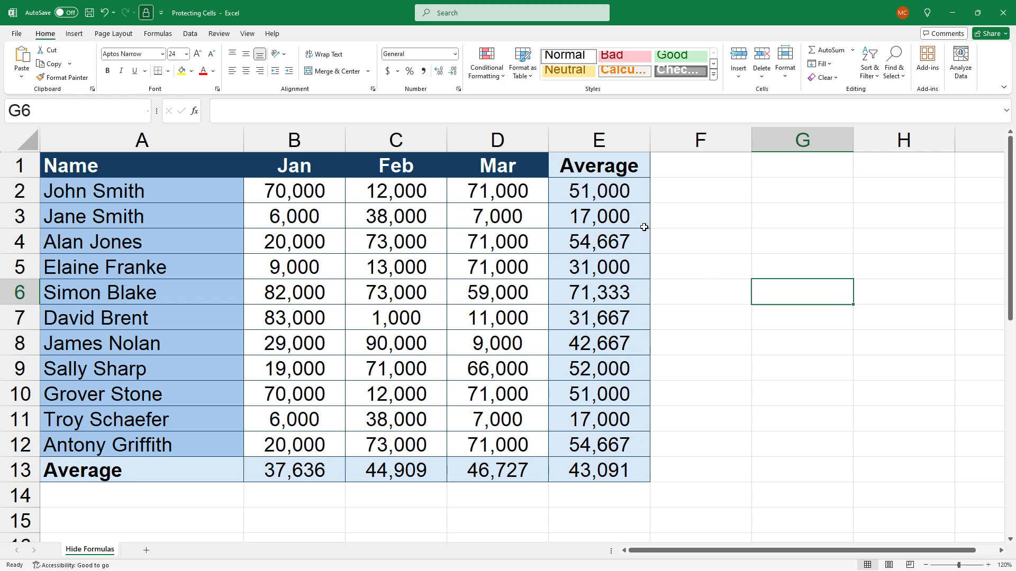
# - Manually select the average cells E2:E13 together with B13:D13, then clear the selection
pyautogui.moveTo(612, 190); pyautogui.dragTo(603, 466)
pyautogui.press('ctrl')
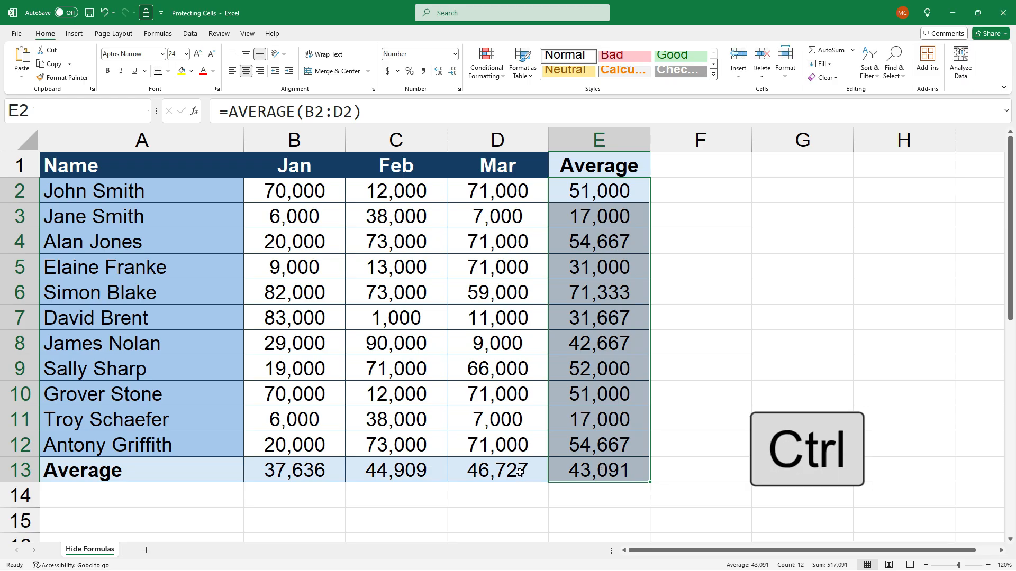
pyautogui.moveTo(519, 473); pyautogui.dragTo(306, 465)
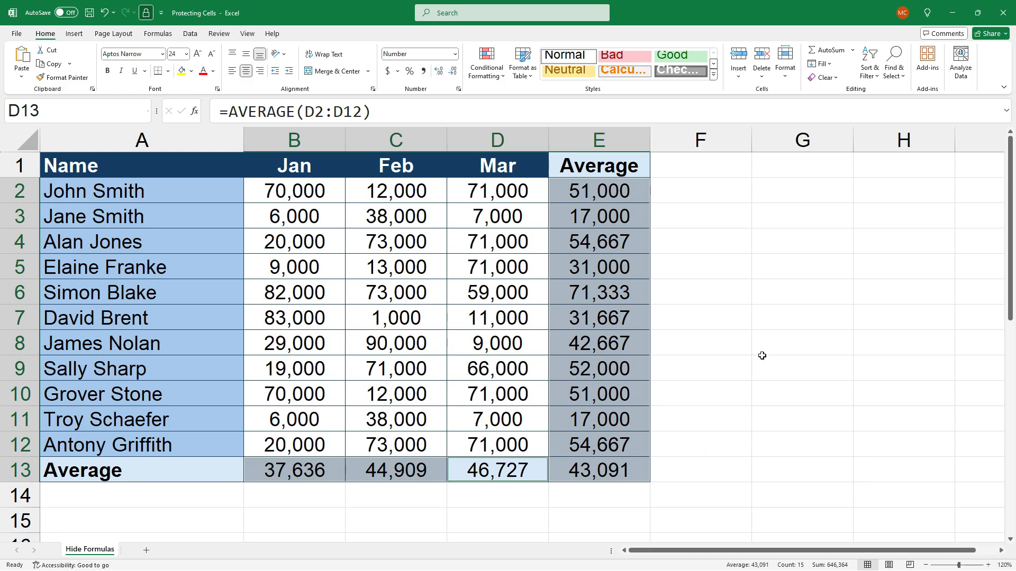
pyautogui.click(768, 293)
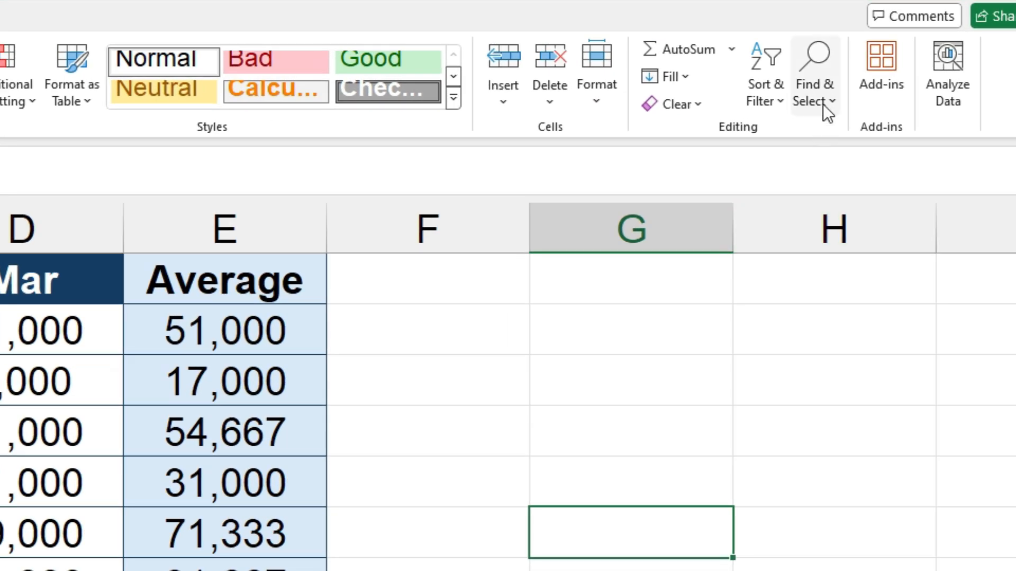
# - Select all formula cells directly with the Find & Select Formulas option, then clear the selection
pyautogui.click(899, 72)
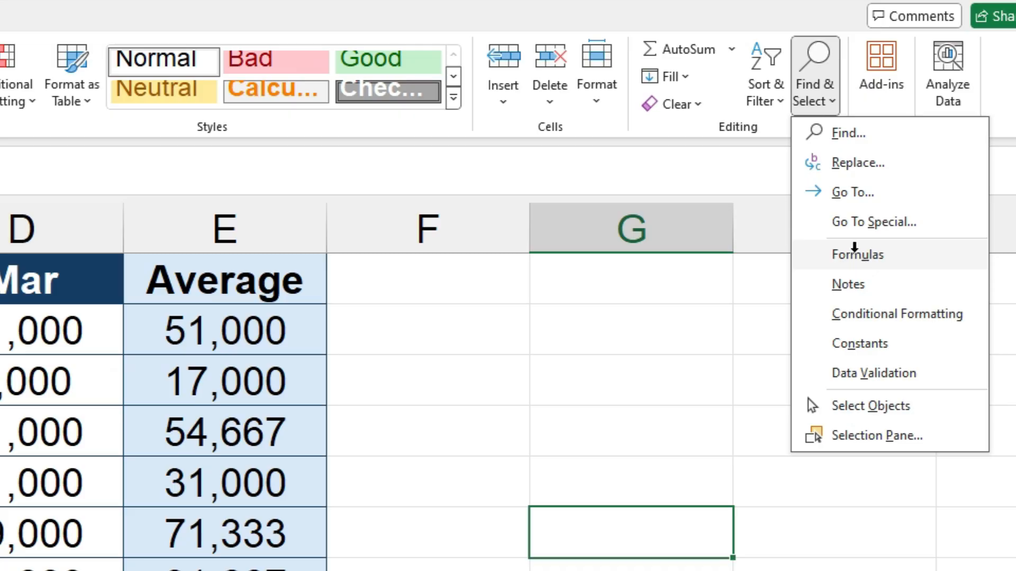
pyautogui.click(855, 251)
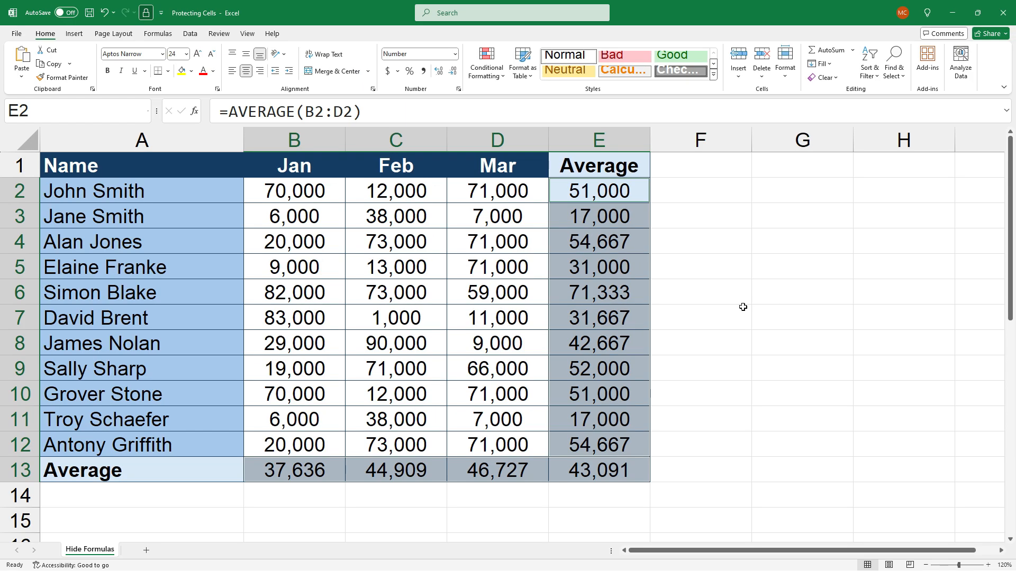
pyautogui.click(758, 296)
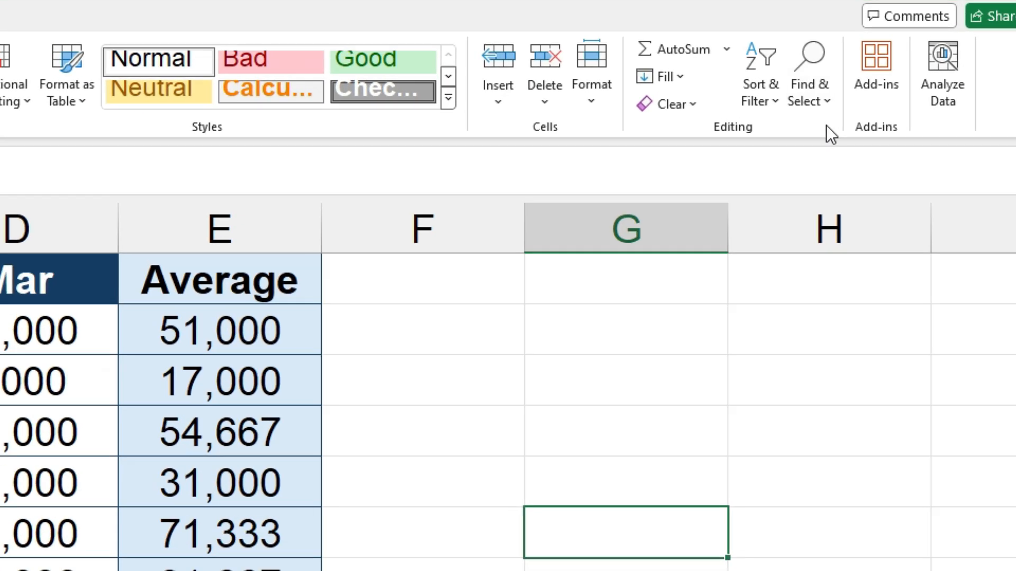
# - Select every formula cell on the sheet using Go To Special with the Formulas option
pyautogui.click(823, 89)
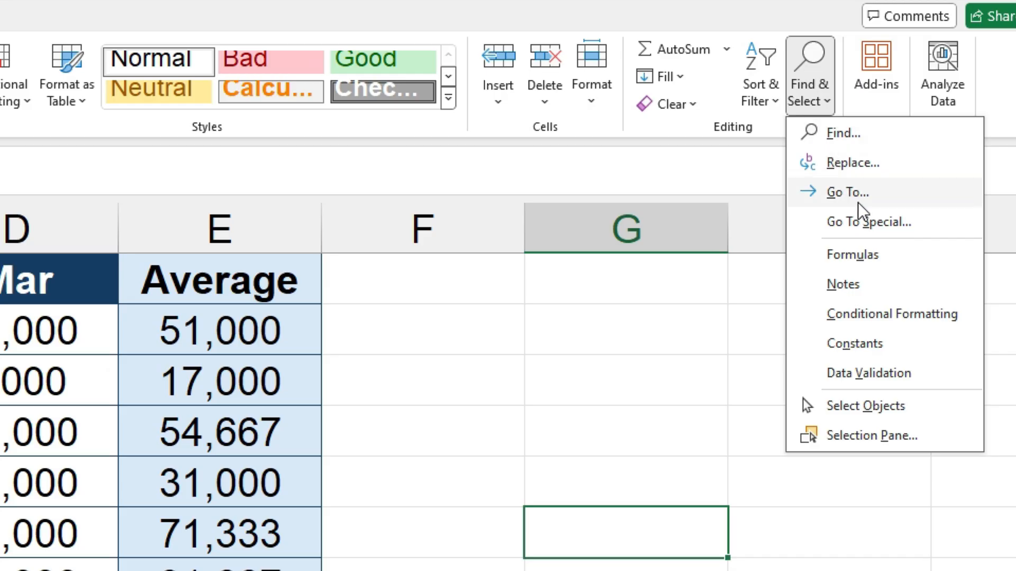
pyautogui.click(862, 221)
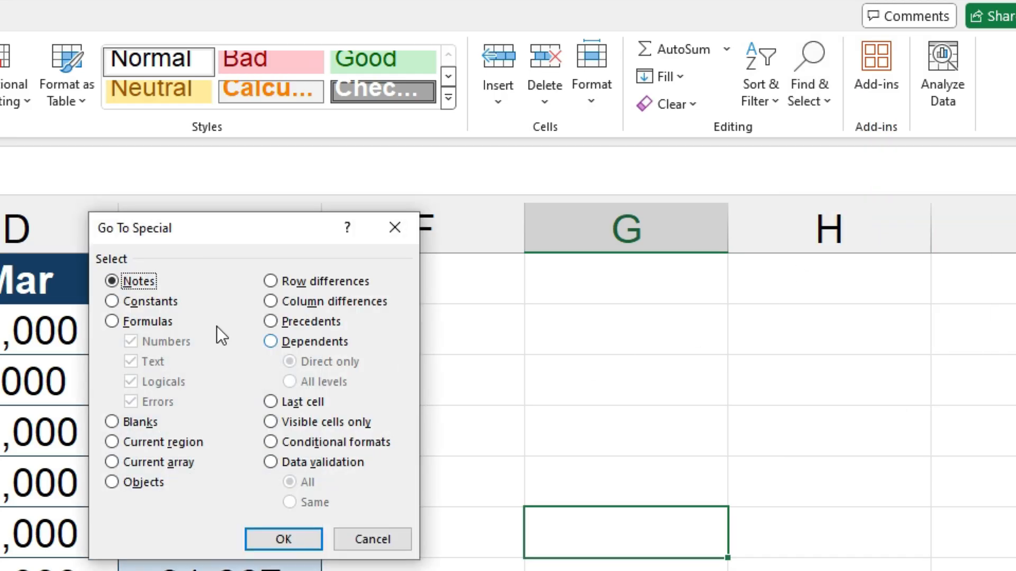
pyautogui.click(114, 322)
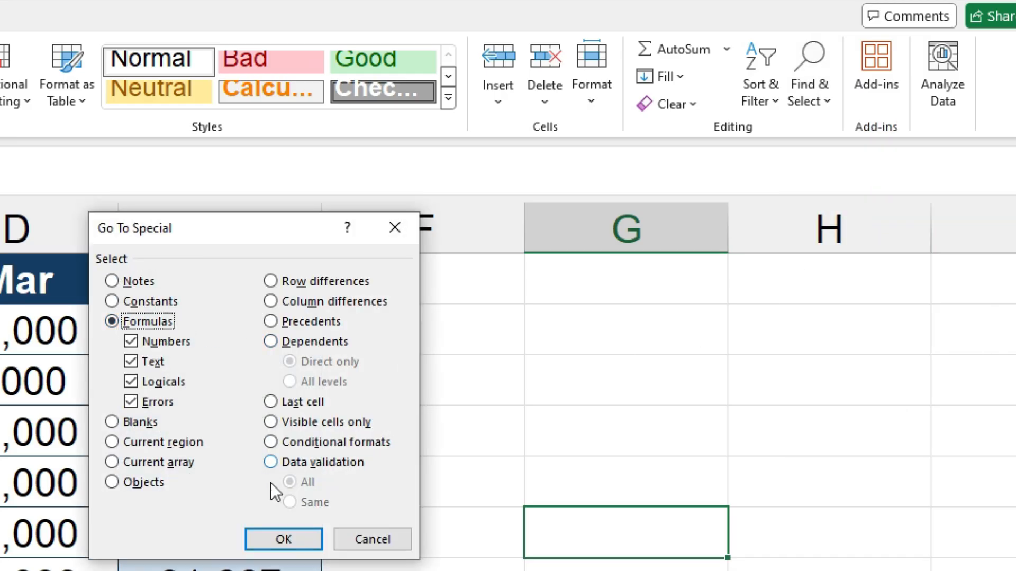
pyautogui.click(268, 538)
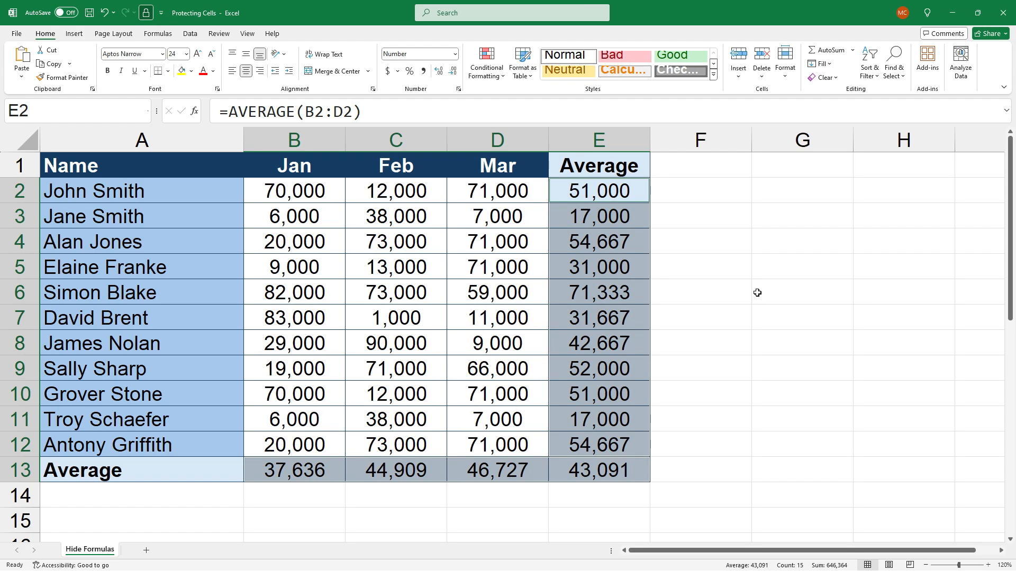
# - Enable the Hidden protection attribute for the selected formula cells, keeping Locked enabled
pyautogui.rightClick(597, 237)
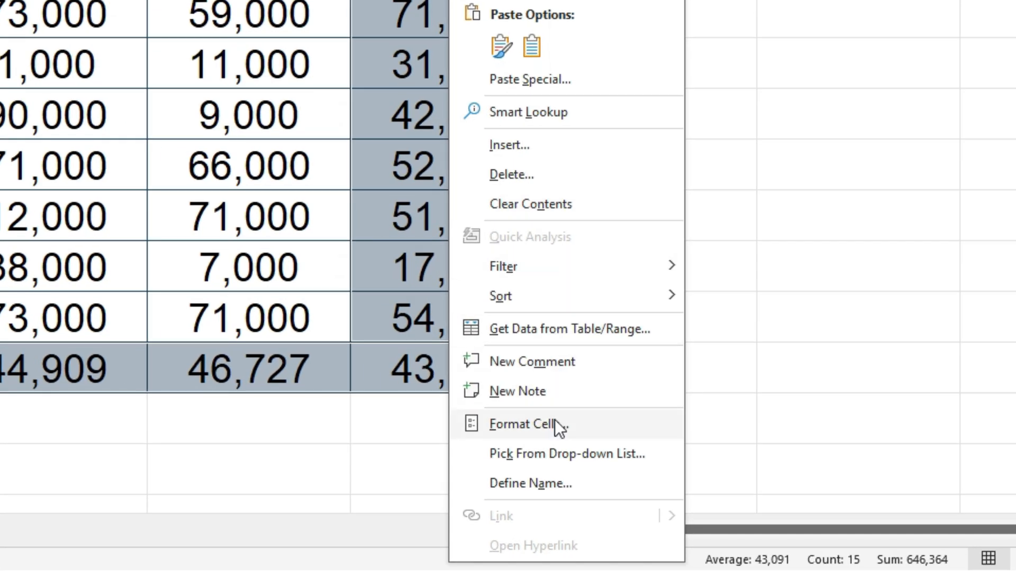
pyautogui.click(555, 422)
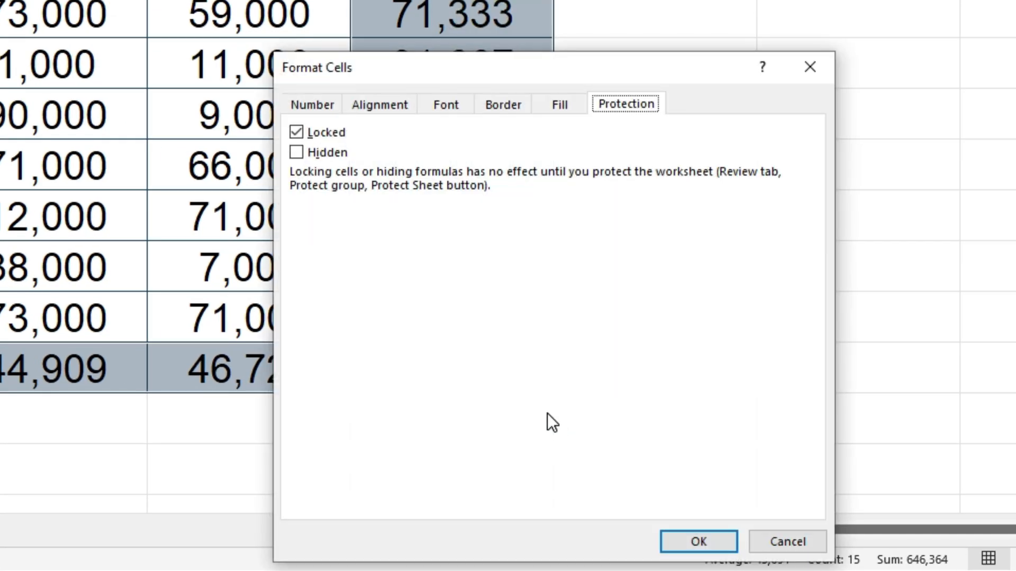
pyautogui.click(294, 152)
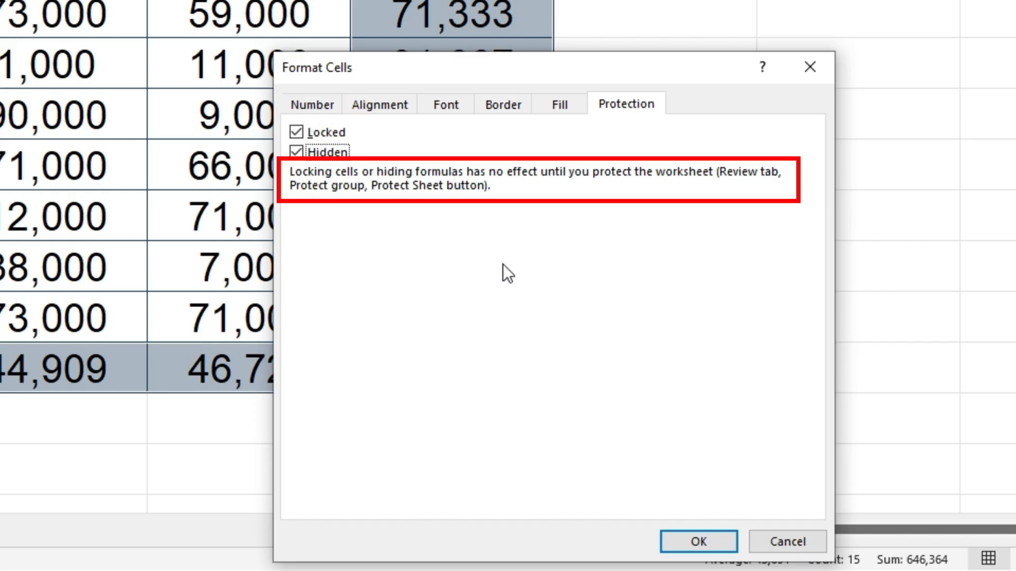
pyautogui.click(684, 537)
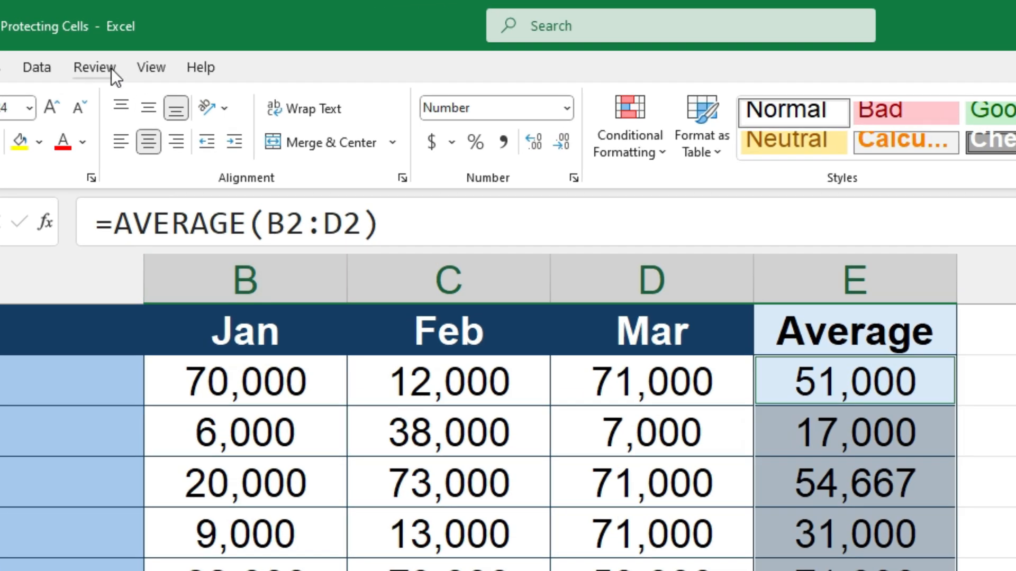
# - Protect the worksheet without a password, allowing only selection of locked and unlocked cells
pyautogui.click(103, 67)
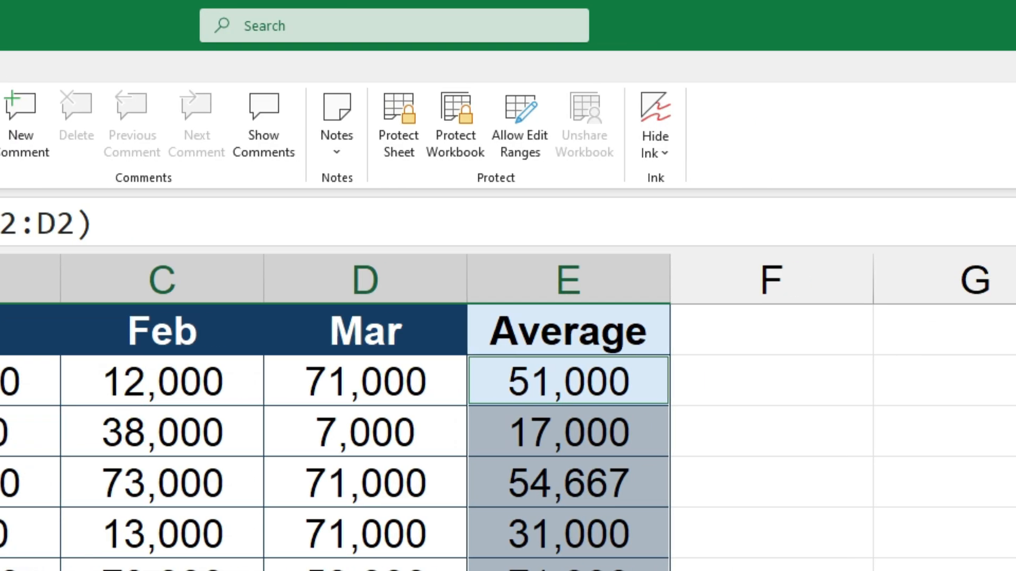
pyautogui.click(257, 151)
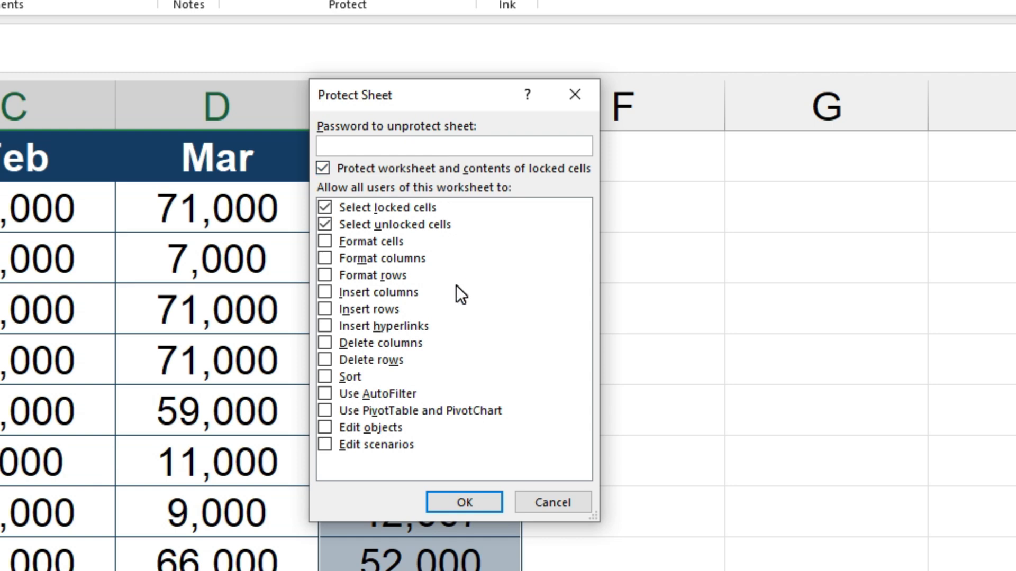
pyautogui.click(455, 507)
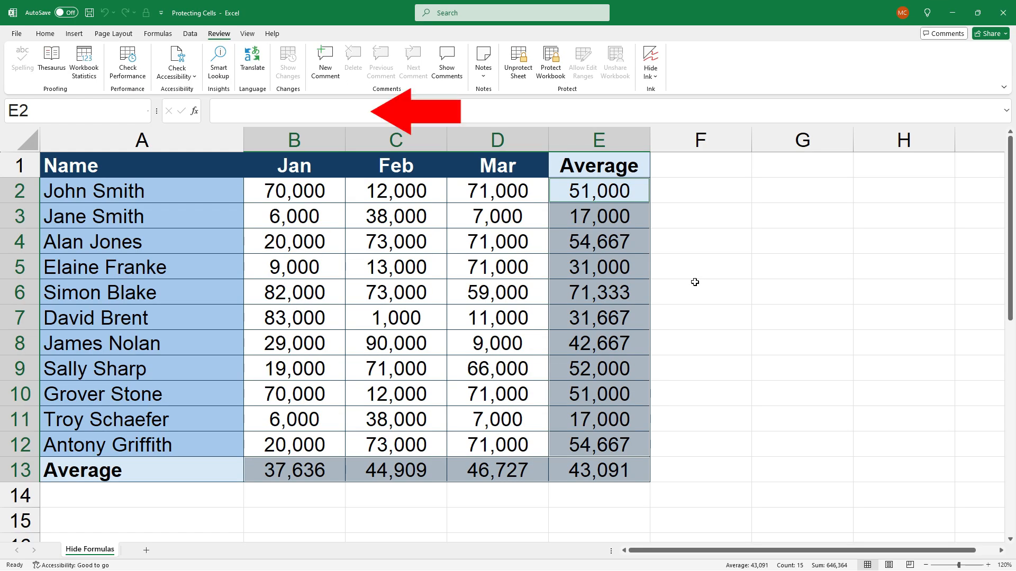
# - Check whether formulas show for several average cells in column E and row 13 of the protected sheet
pyautogui.click(632, 192)
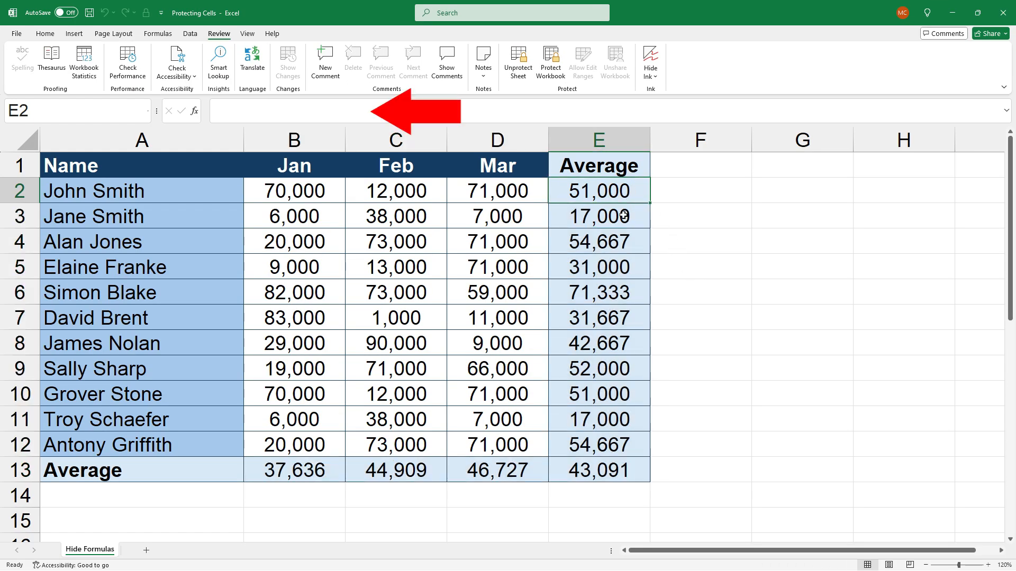
pyautogui.click(614, 242)
pyautogui.click(610, 309)
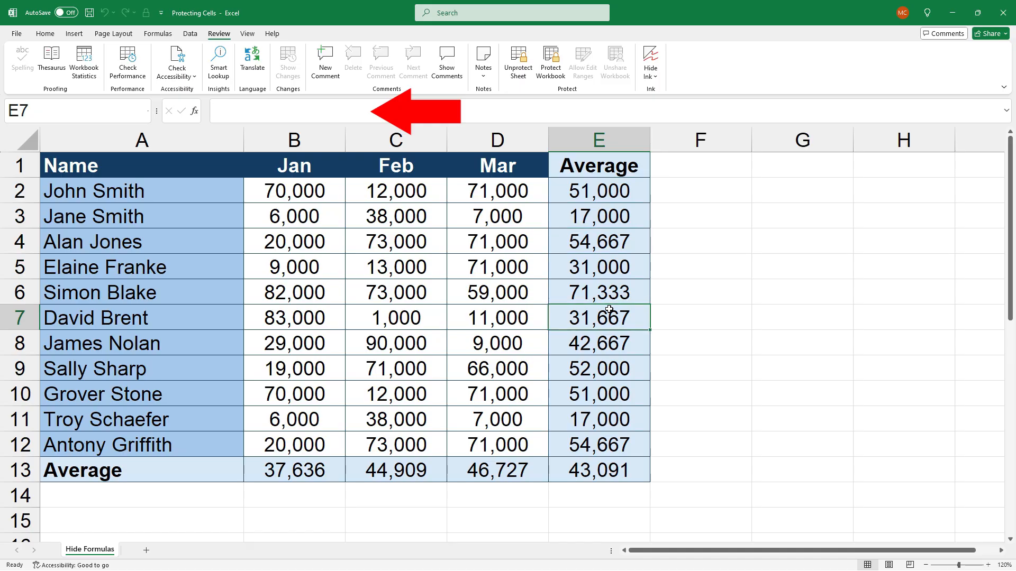
pyautogui.click(599, 376)
pyautogui.click(481, 469)
pyautogui.click(395, 471)
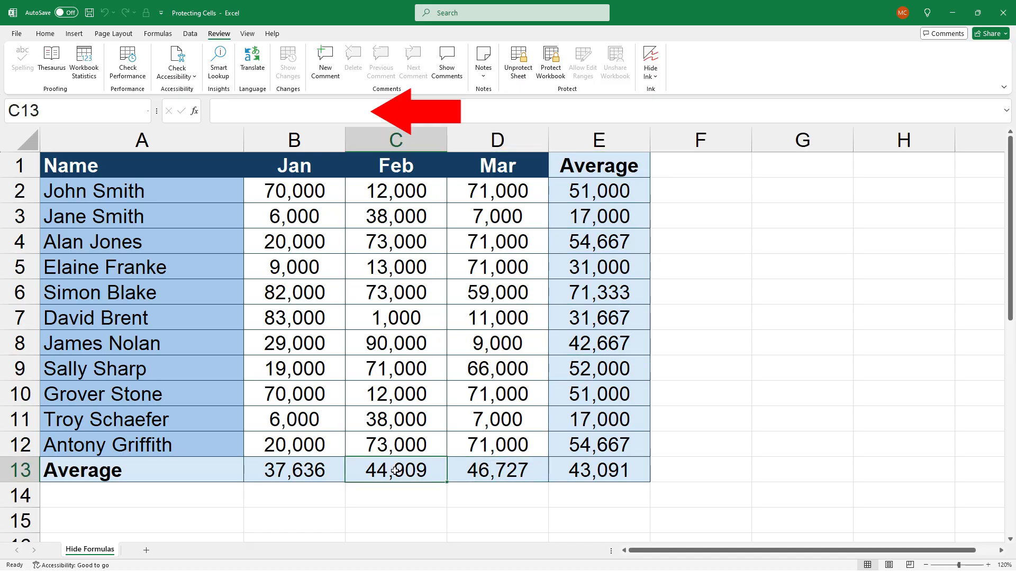
pyautogui.click(576, 472)
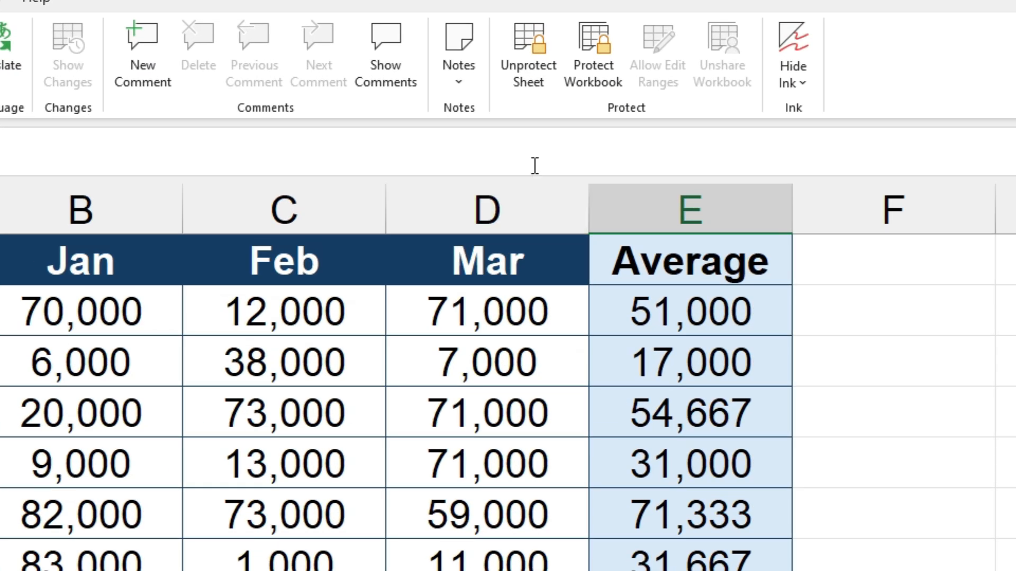
# - Unprotect the sheet and inspect the formulas of several average cells in column E
pyautogui.click(532, 56)
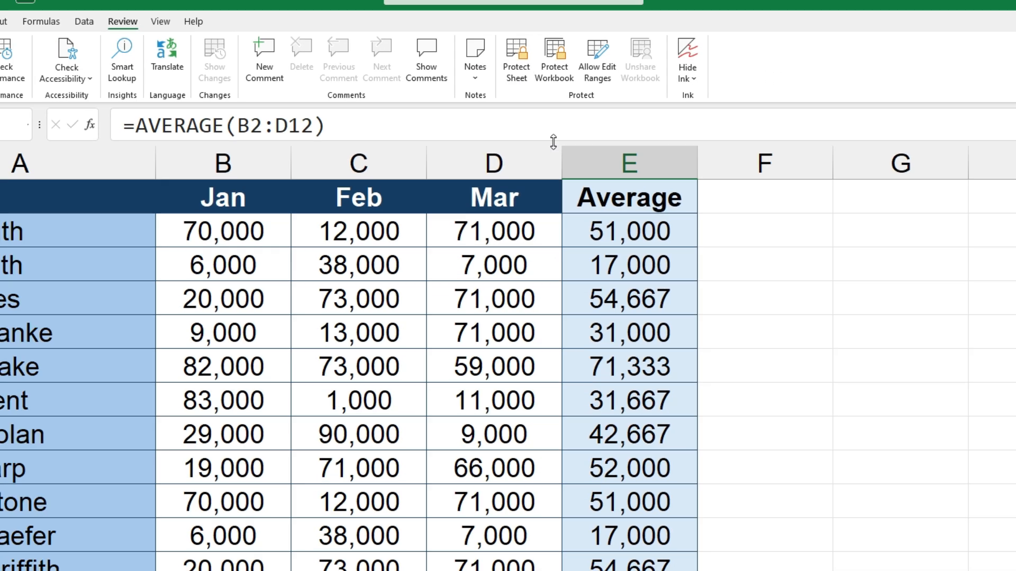
pyautogui.click(659, 369)
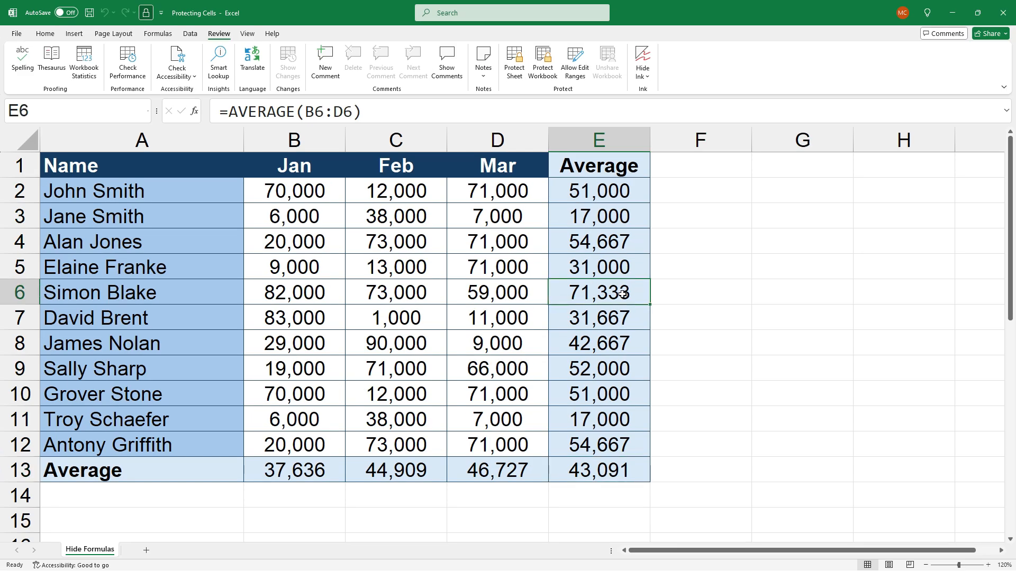
pyautogui.click(605, 370)
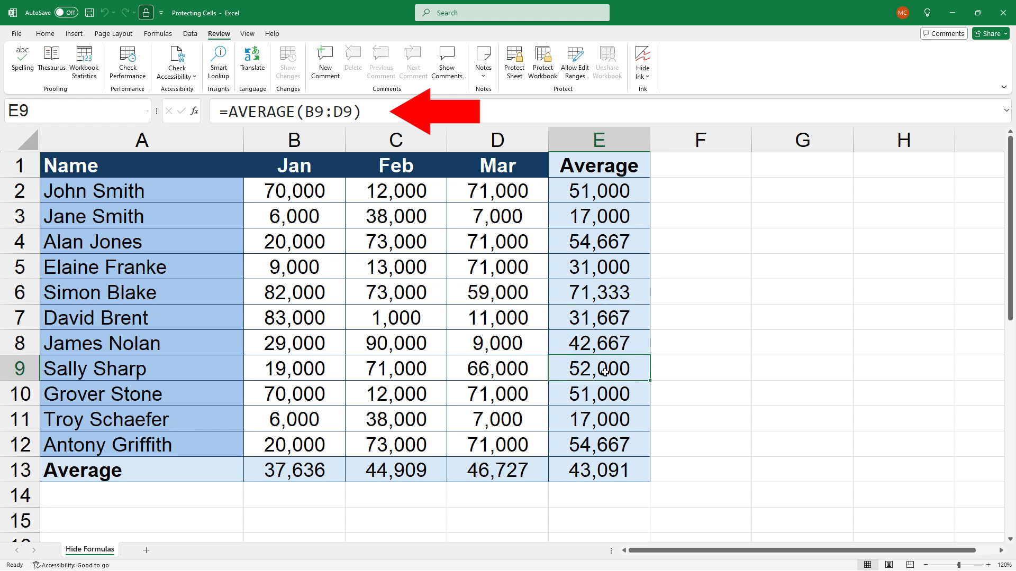
pyautogui.click(594, 421)
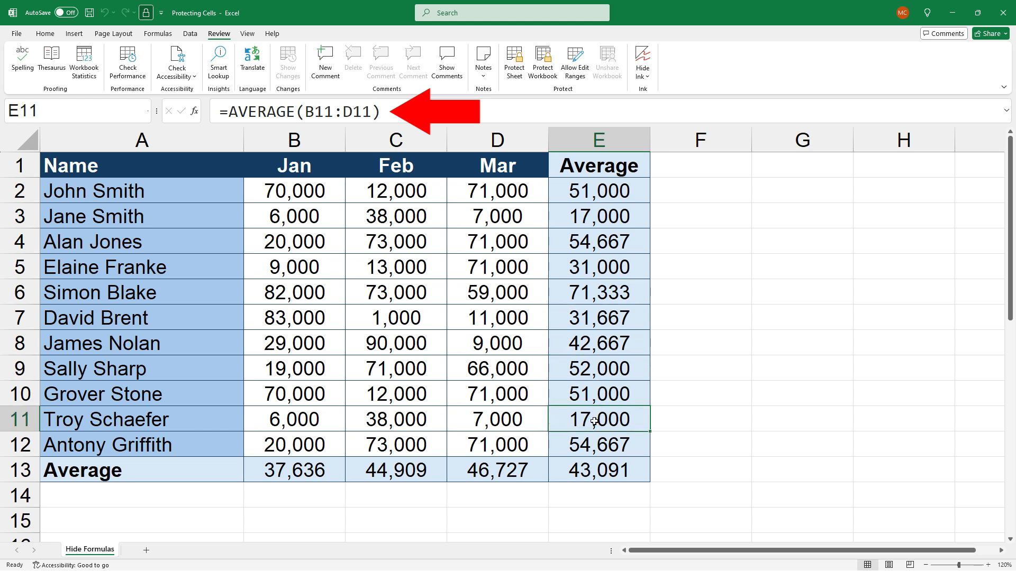
pyautogui.click(600, 274)
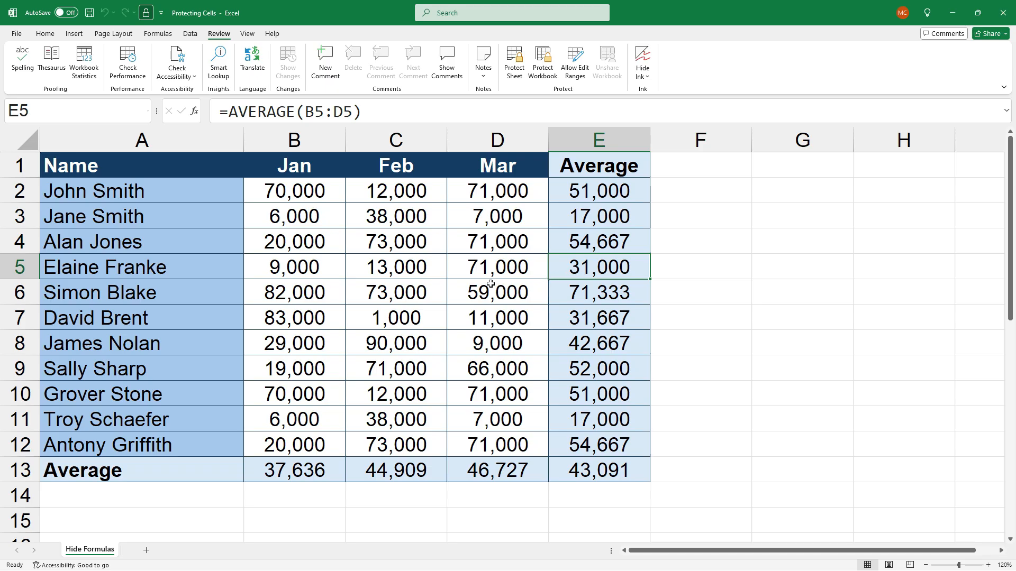
# - Select all formula cells in the worksheet and apply the cell protection format with both Locked and Hidden enabled
pyautogui.click(48, 35)
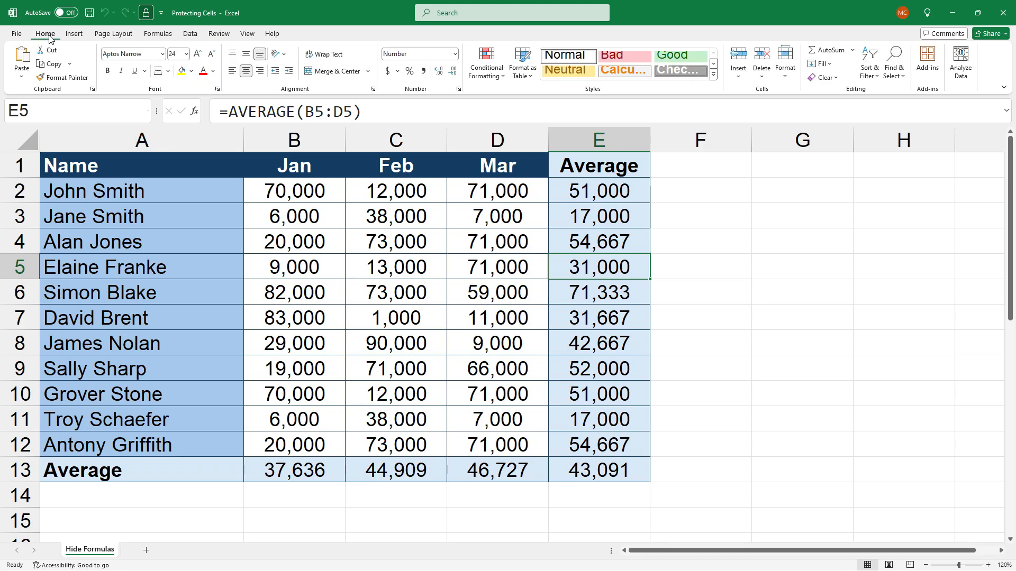
pyautogui.click(897, 78)
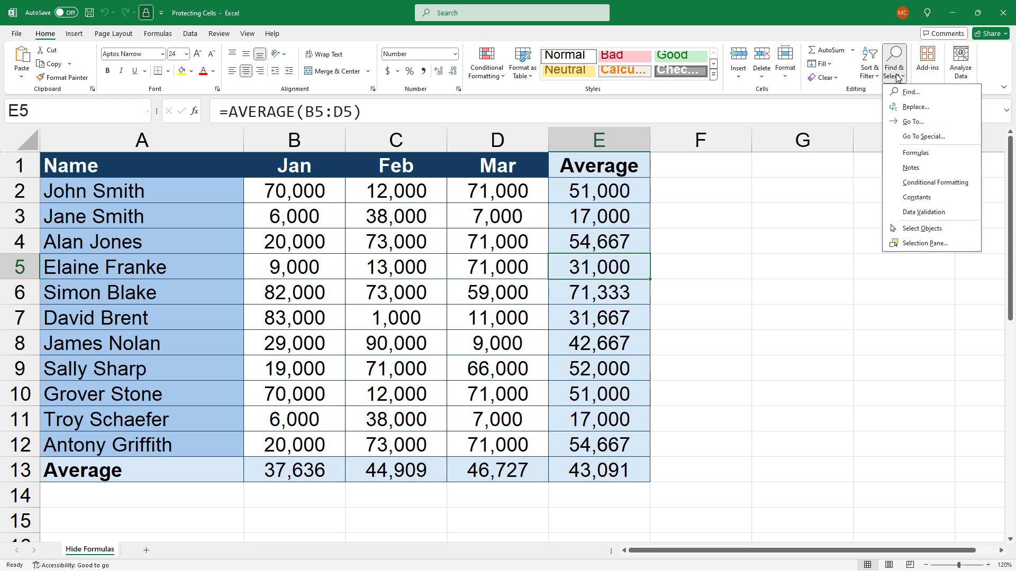
pyautogui.click(914, 153)
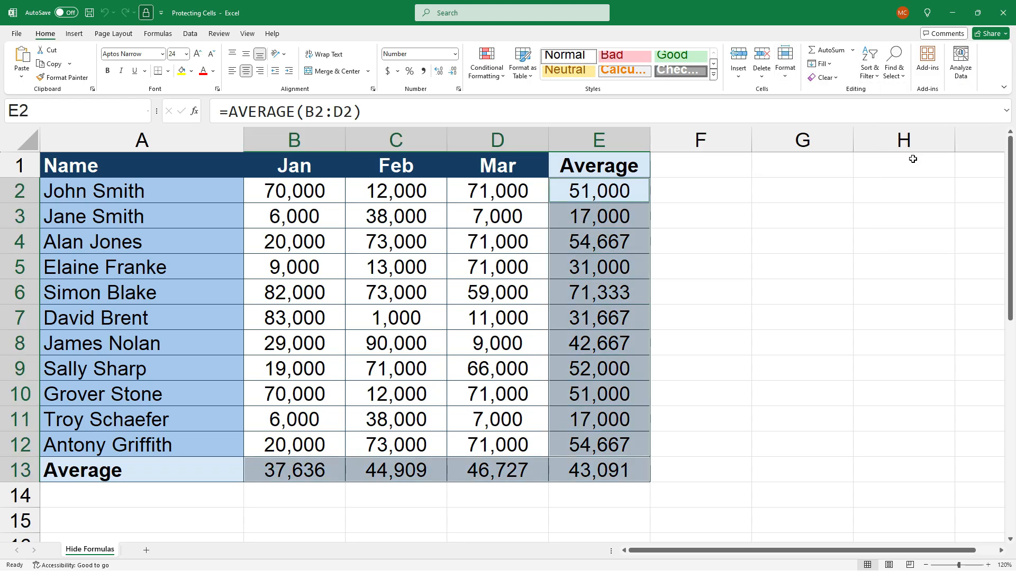
pyautogui.rightClick(593, 209)
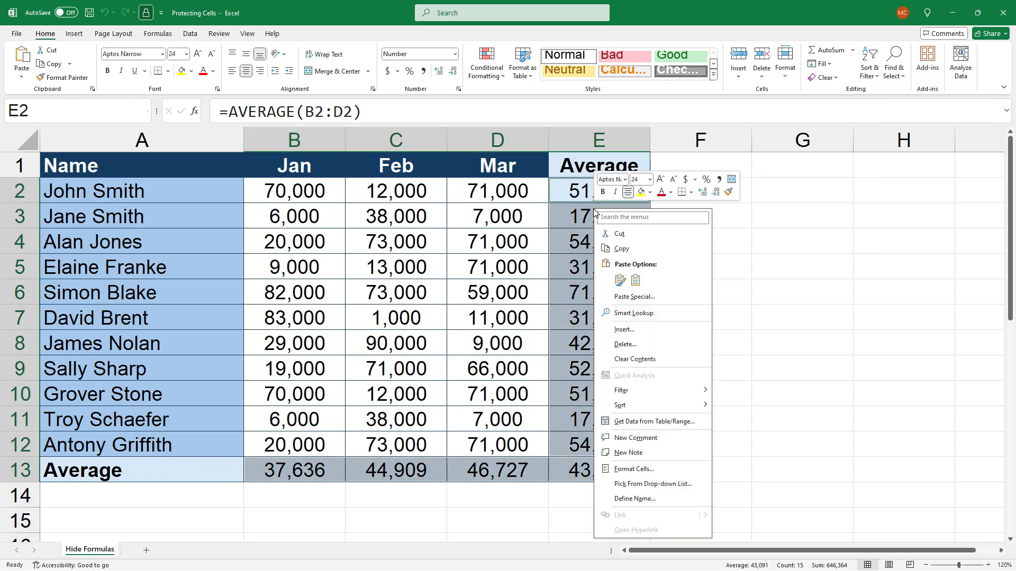
pyautogui.click(640, 468)
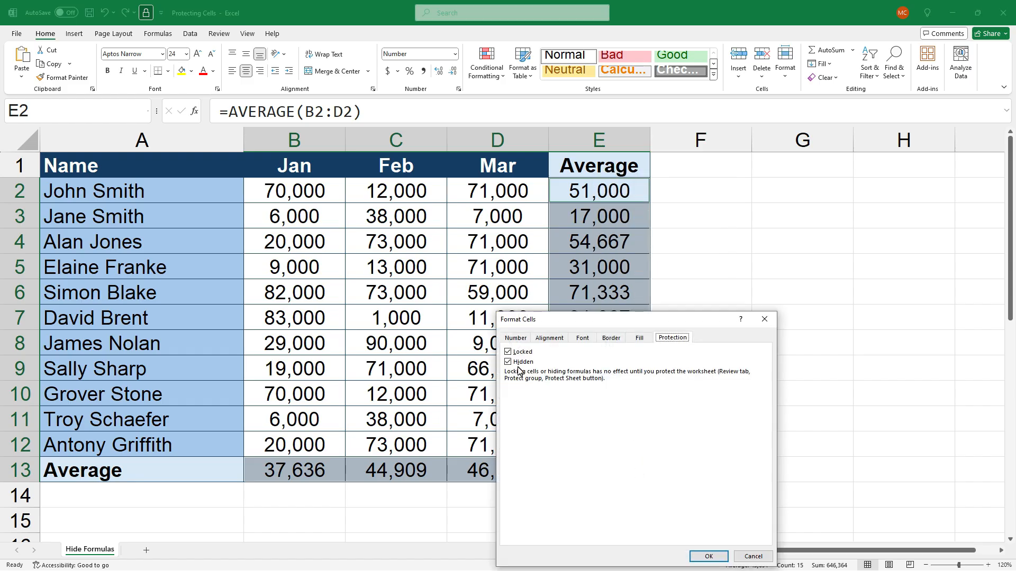
pyautogui.click(709, 559)
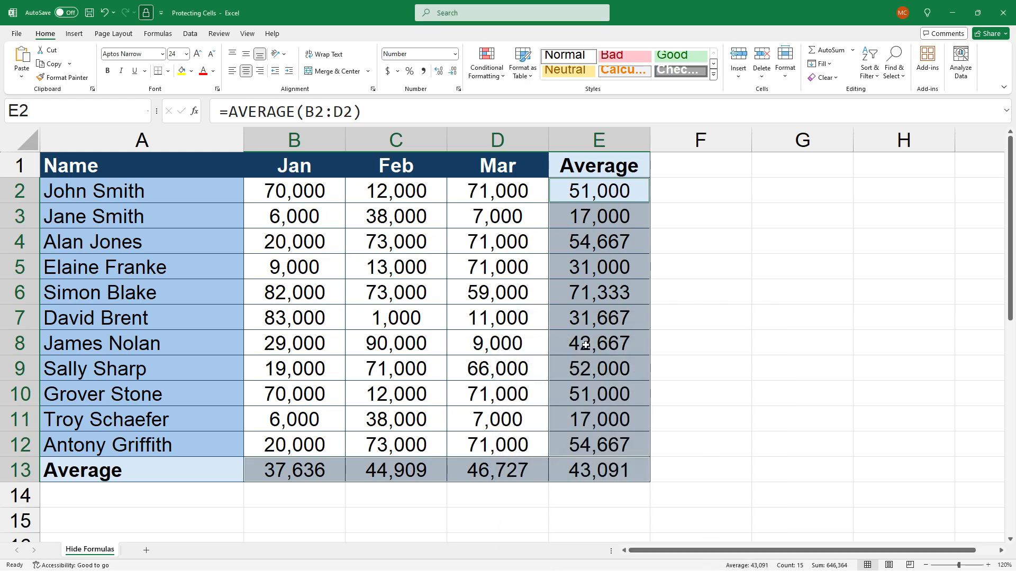
# - Protect the worksheet with a confirmed password, allowing only selection of locked and unlocked cells, and check column E averages for visible formulas
pyautogui.click(219, 33)
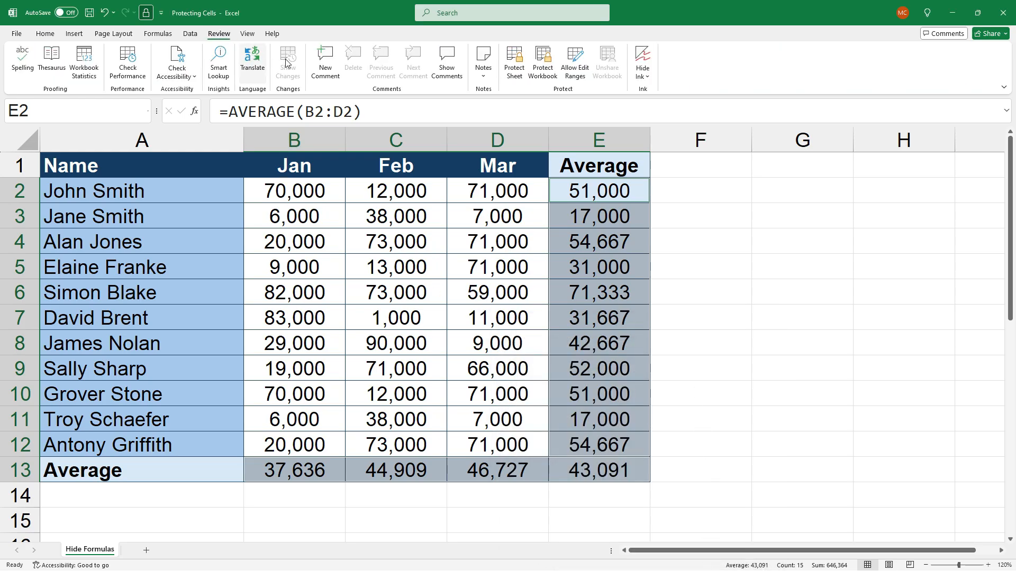
pyautogui.click(514, 70)
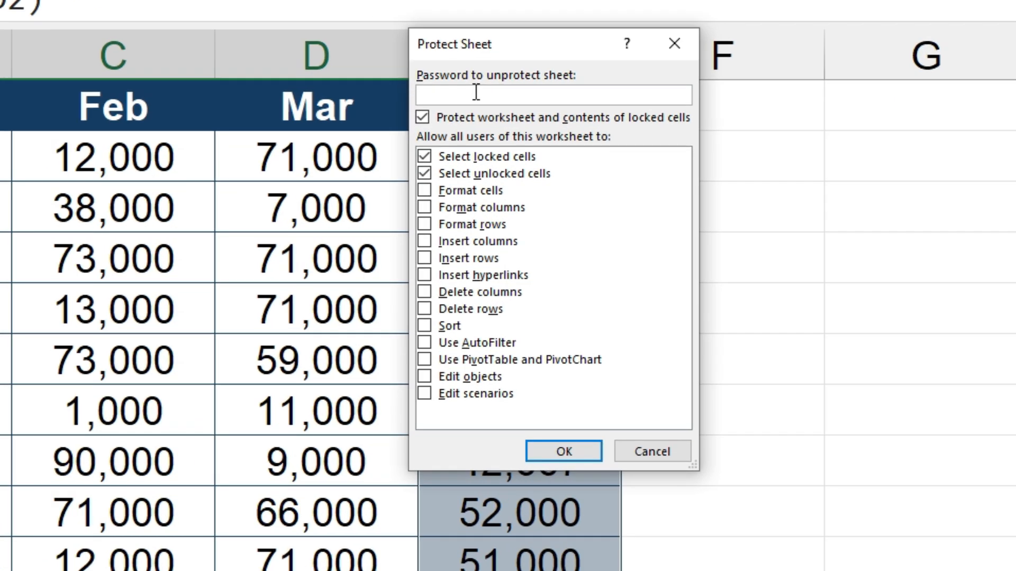
pyautogui.write('password')
pyautogui.press('Return')
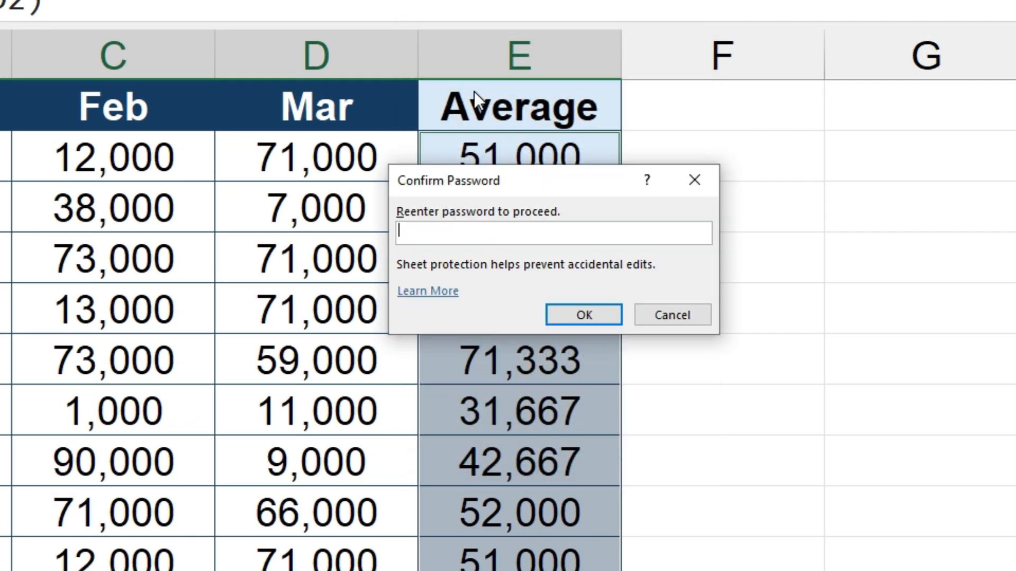
pyautogui.write('passwor')
pyautogui.click(584, 317)
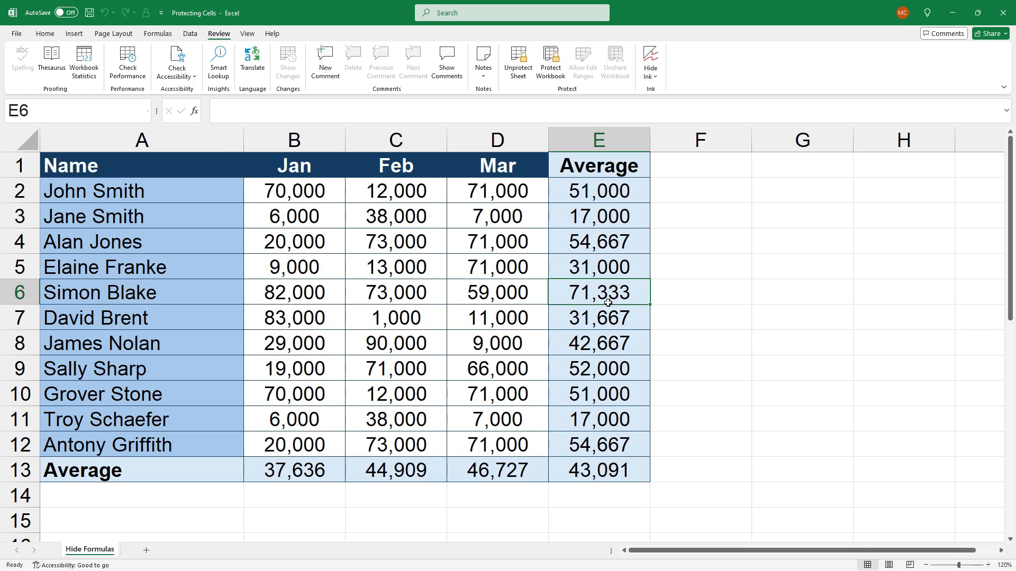
pyautogui.click(604, 392)
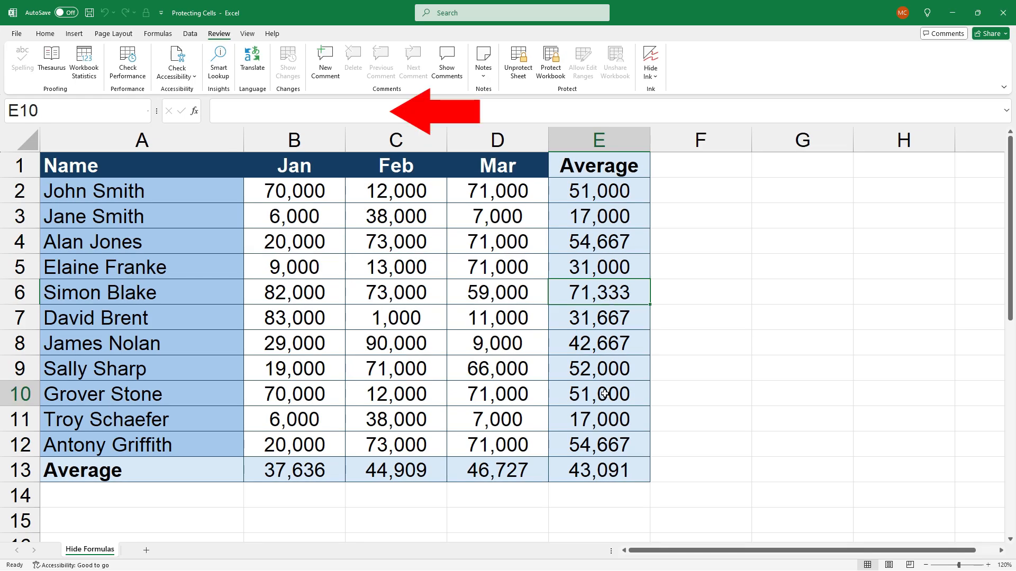
pyautogui.click(608, 241)
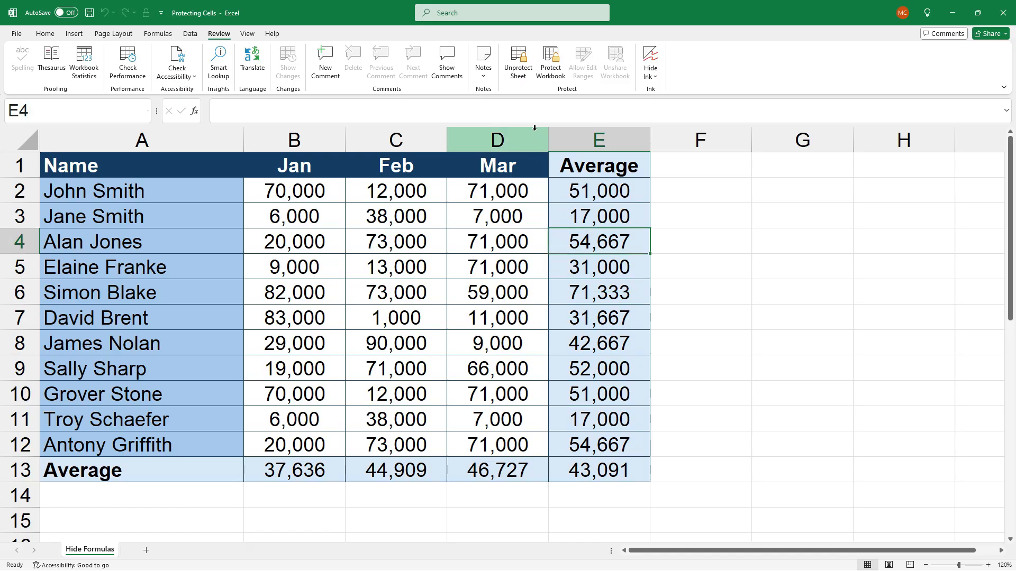
# - Unprotect the sheet by entering its password and inspect the formula of the average in E7
pyautogui.click(518, 72)
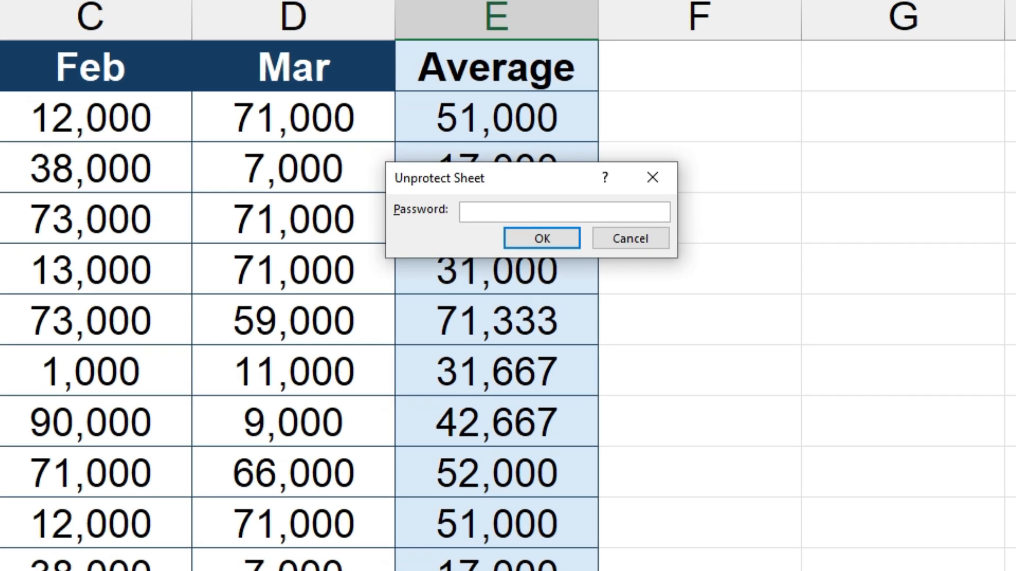
pyautogui.write('•••••••')
pyautogui.press('Return')
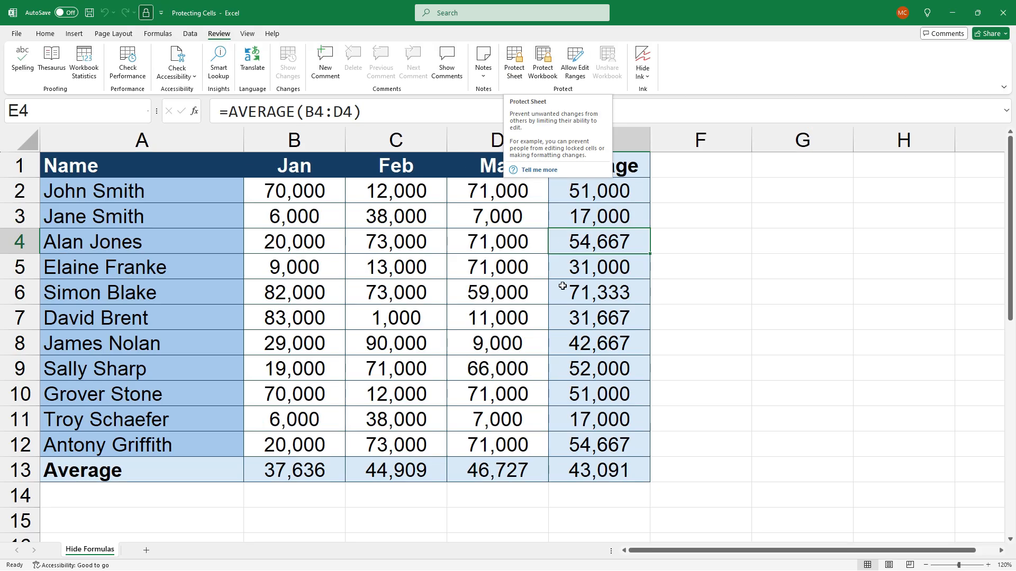
pyautogui.click(604, 316)
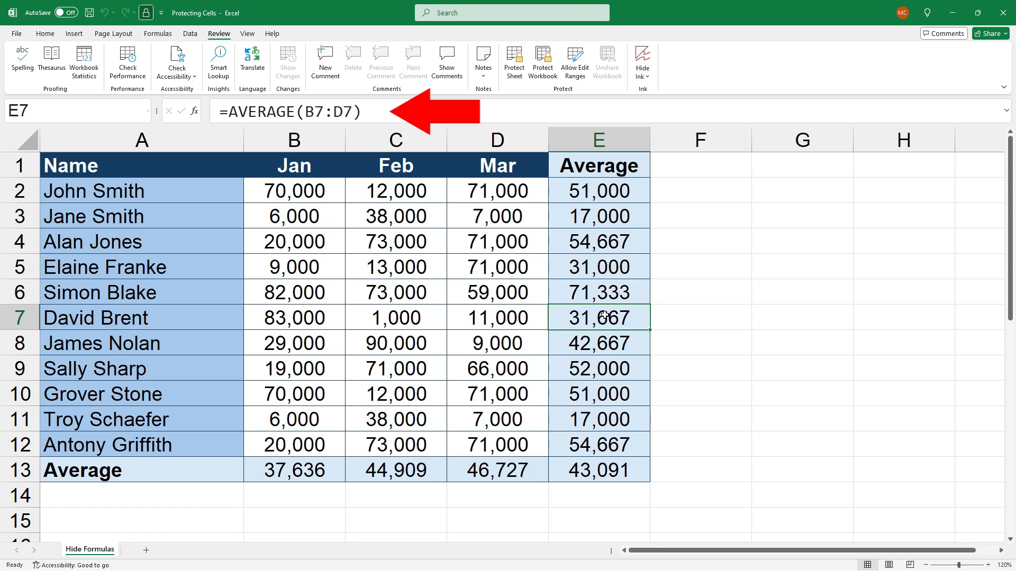